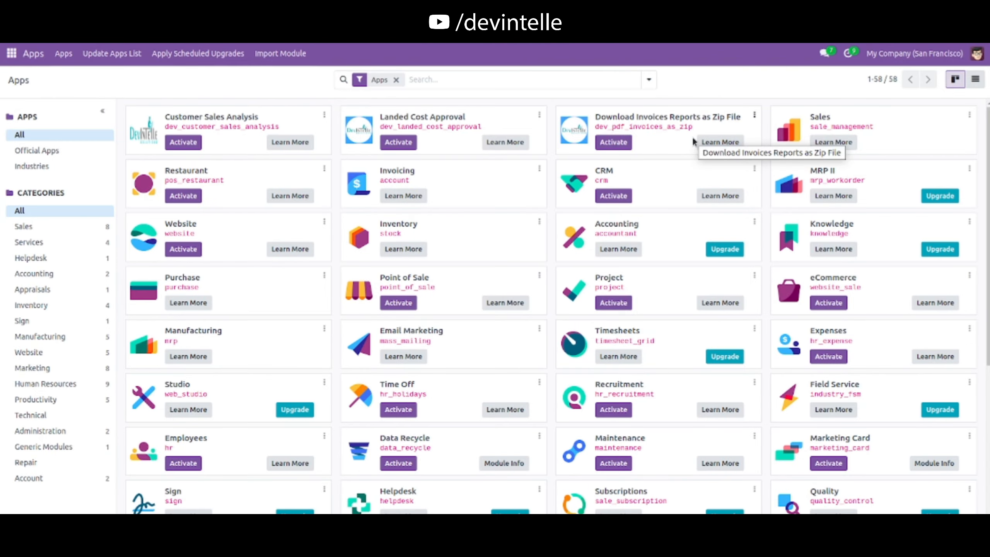
Step: Activate the Download Invoices Reports as Zip File module
left_click(616, 142)
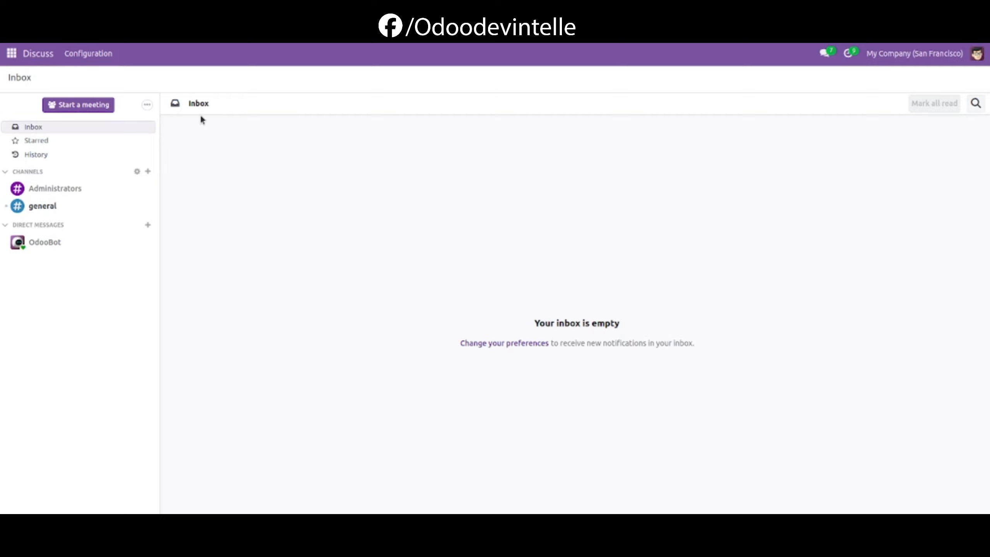
Step: Open the administrator user's access rights and enable Allow to Download Invoices Report(pdf) as Zip
left_click(11, 53)
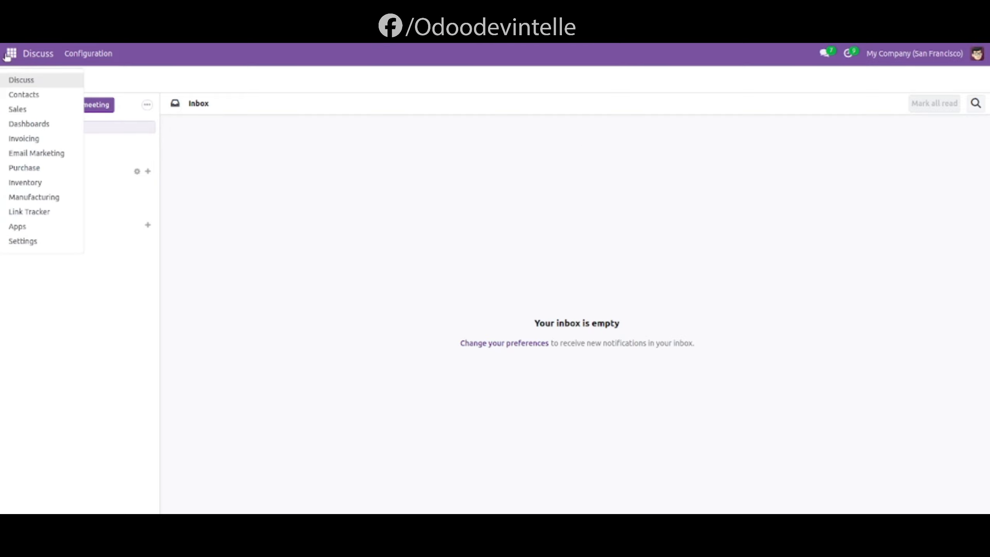
left_click(37, 242)
left_click(167, 55)
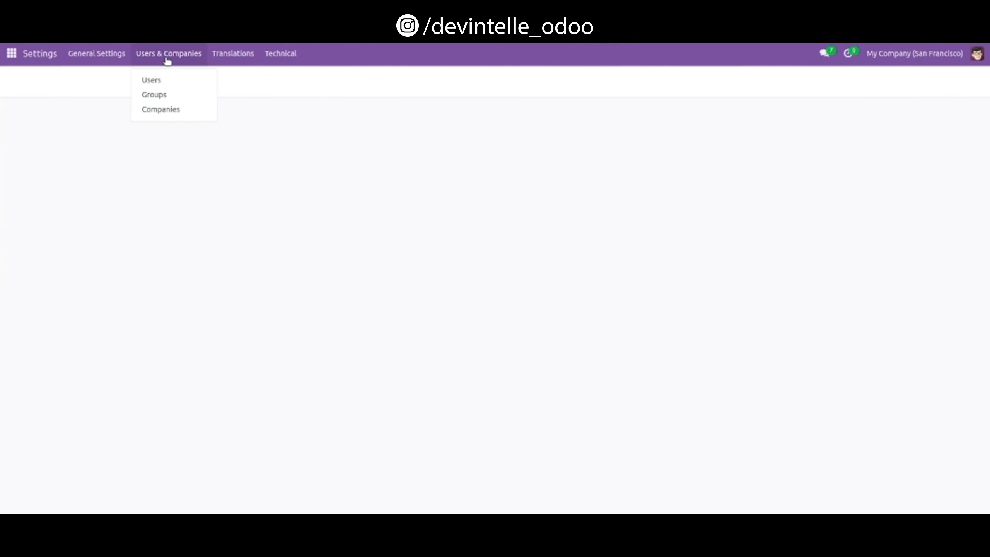
left_click(178, 87)
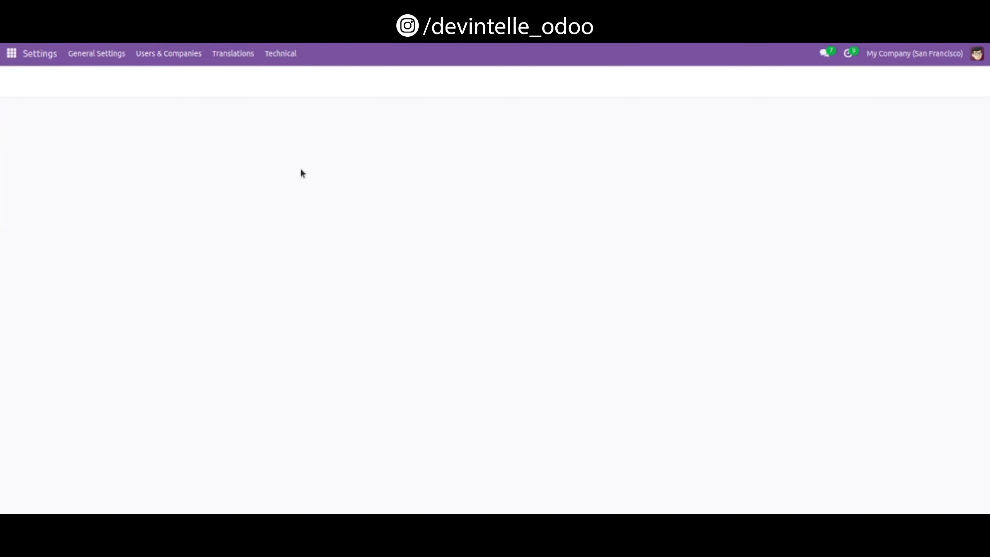
left_click(243, 152)
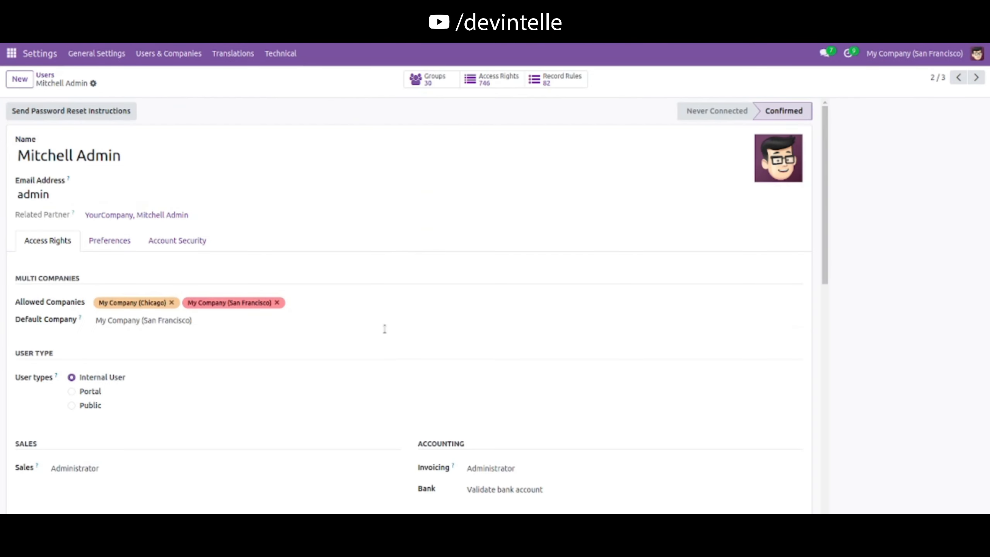
scroll(370, 350, "down", 15)
scroll(369, 349, "up", 2)
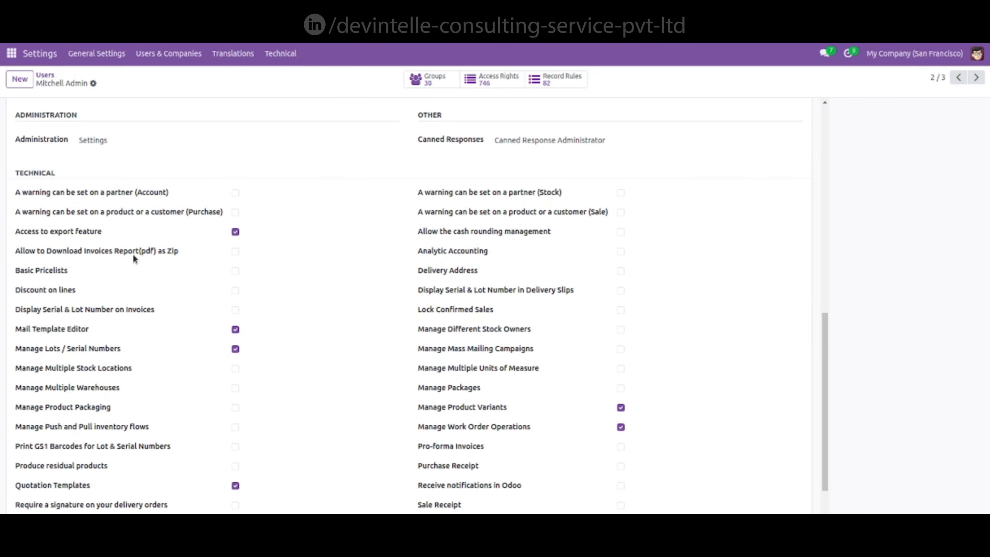
left_click(235, 252)
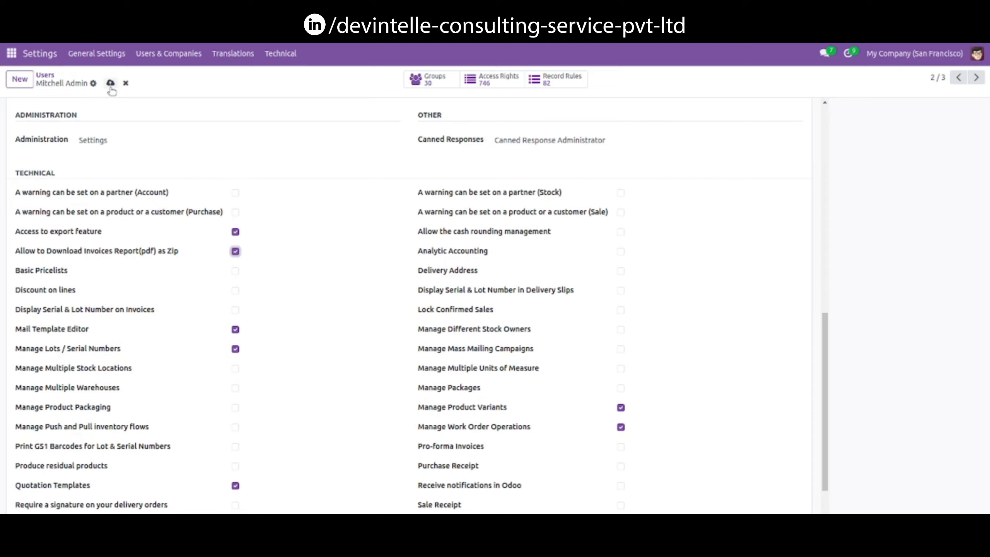
left_click(110, 83)
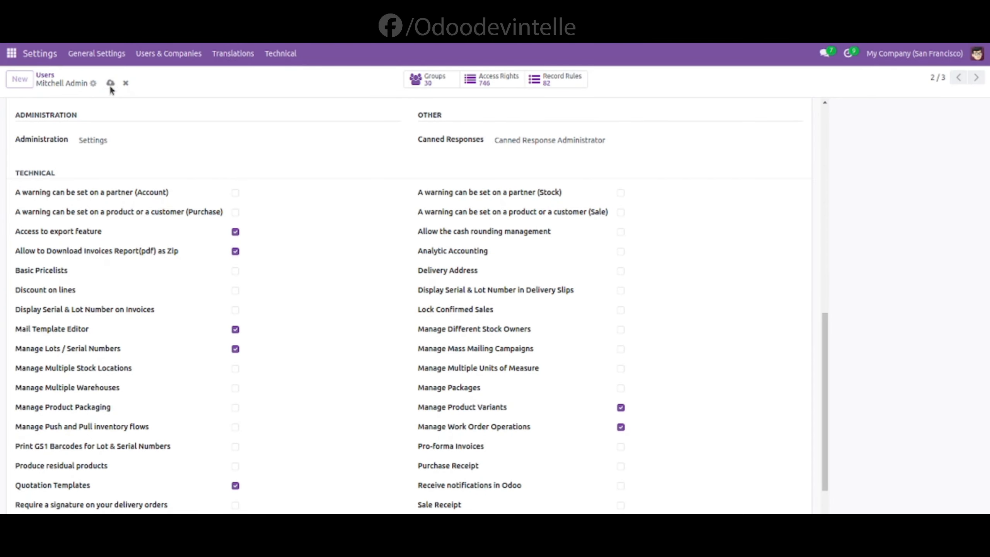
Step: Open the invoicing settings and set the Download Invoices as Zip directory to /home/team/INVOICE
left_click(11, 54)
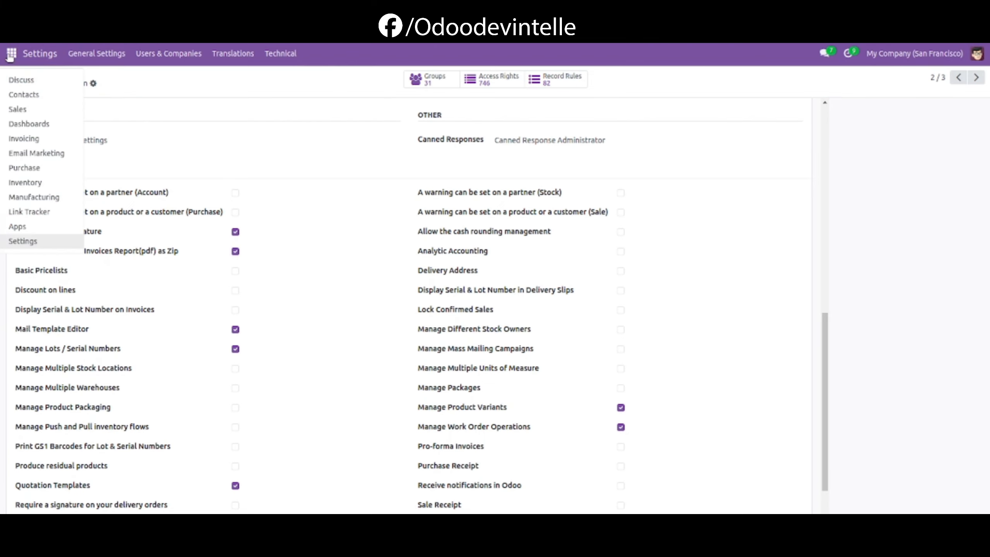
left_click(32, 140)
left_click(220, 54)
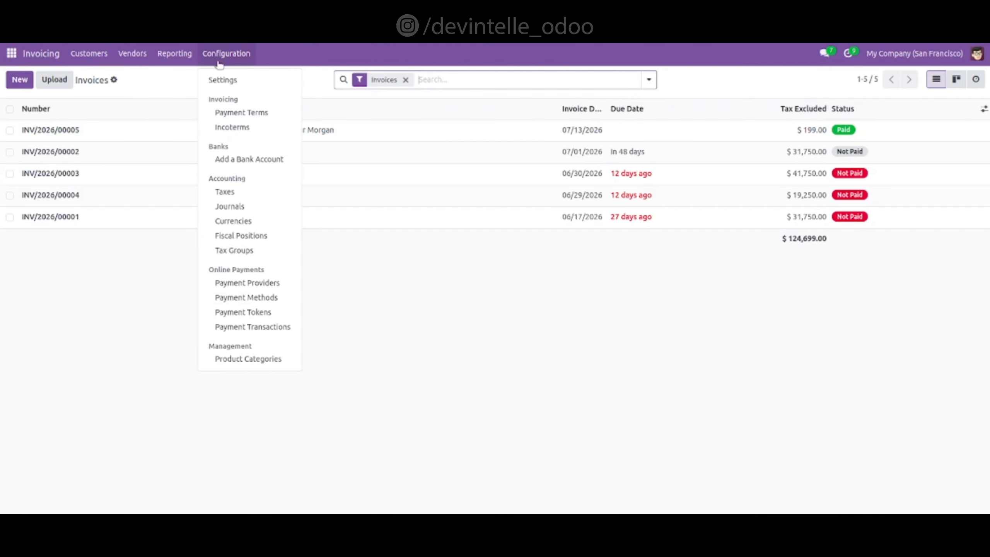
left_click(224, 80)
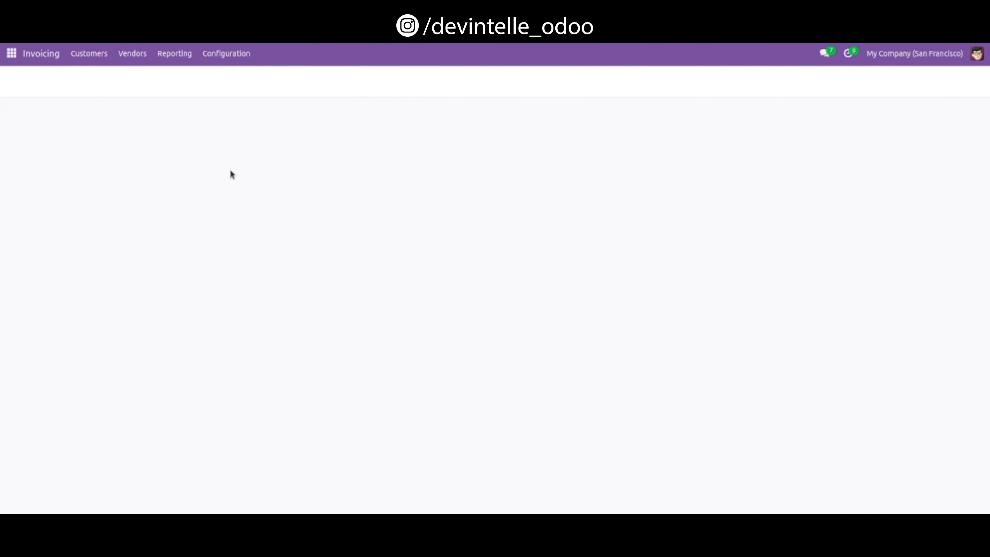
scroll(272, 300, "down", 5)
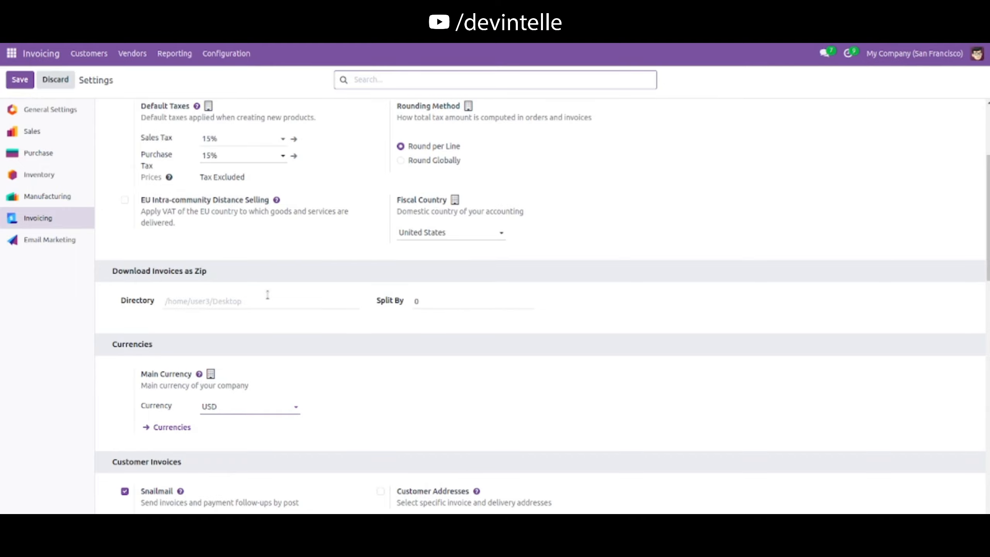
left_click(177, 304)
type("/ho")
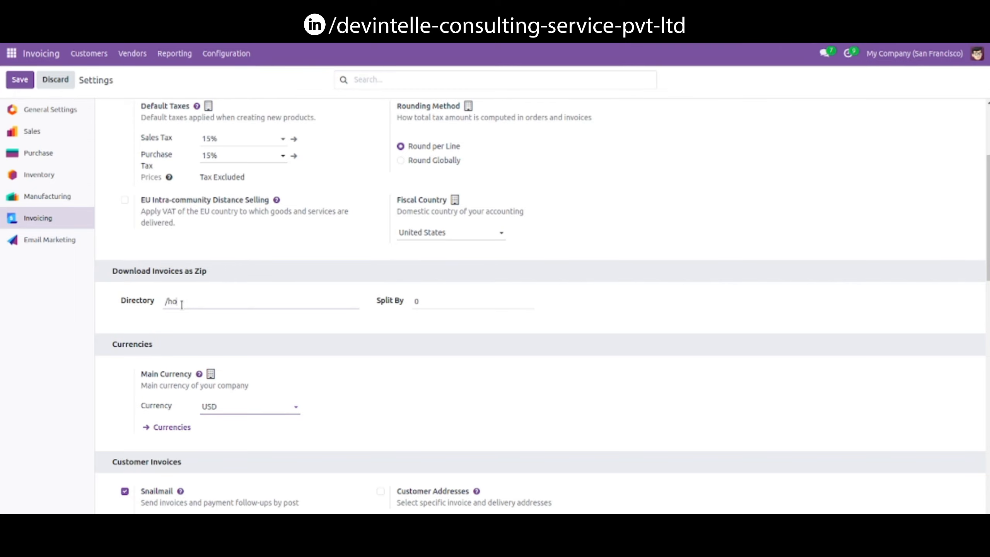
type("me/team/")
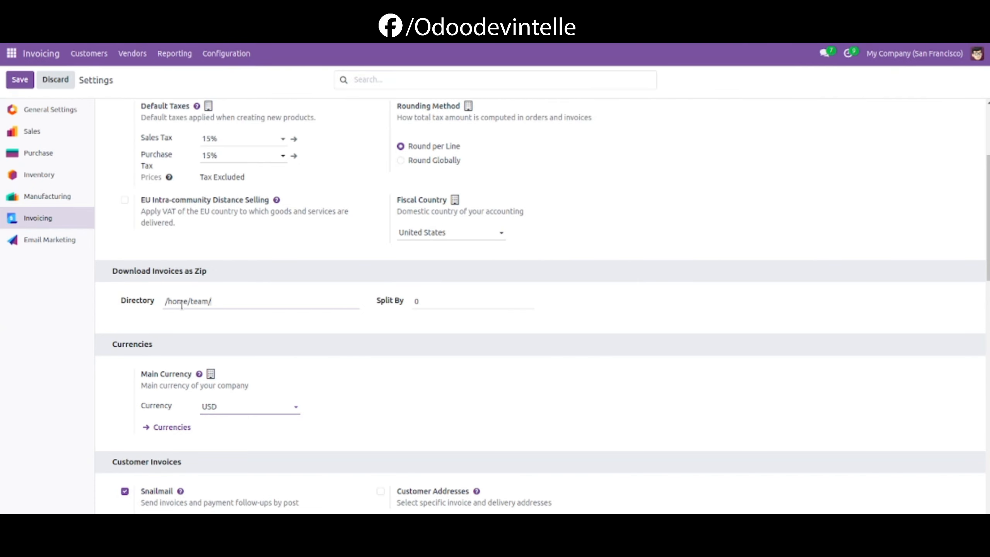
type("INVOICE")
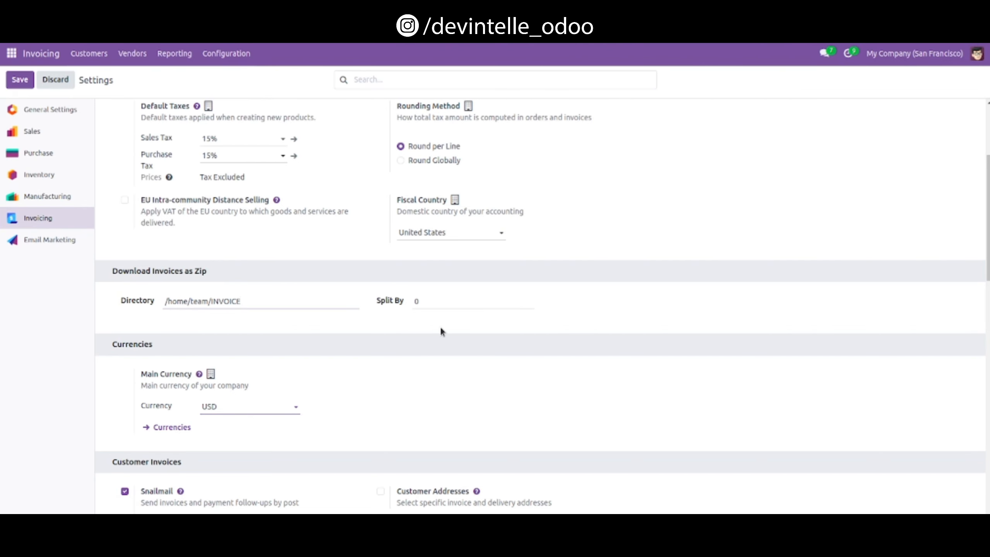
Step: Set Split By to 2 for zip downloads and save the settings
left_click(422, 299)
type("2")
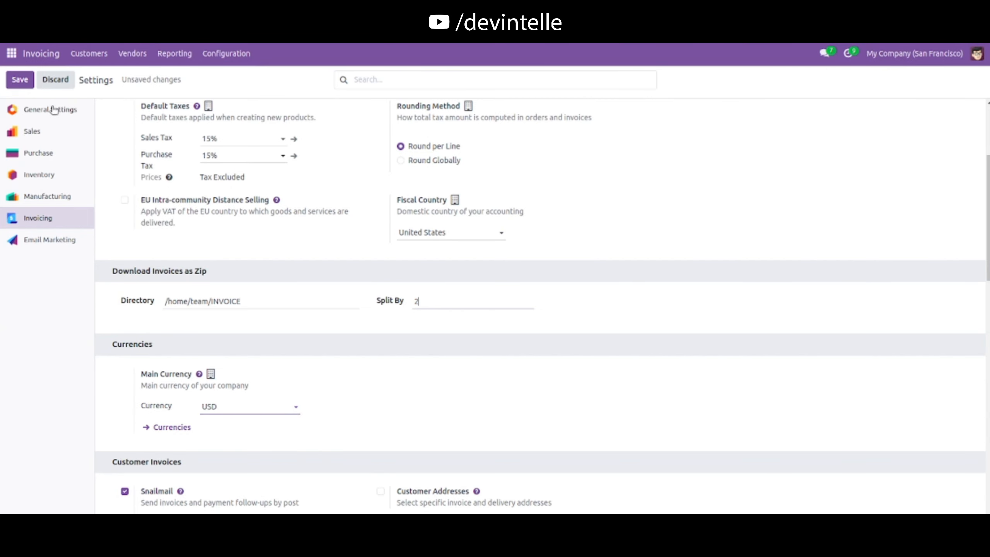
left_click(15, 80)
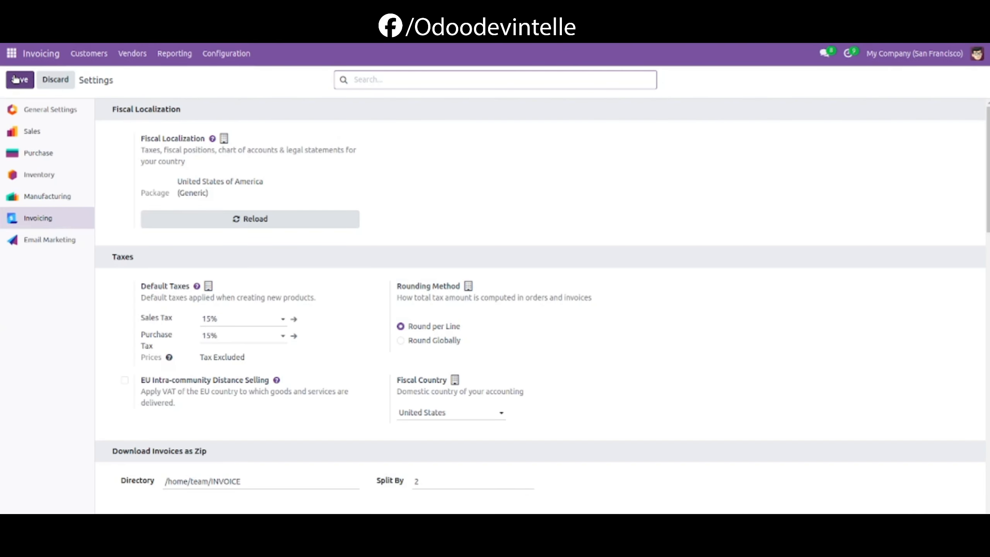
Step: Switch to the file manager and open the INVOICE folder to check its contents, then return
key("alt+Tab")
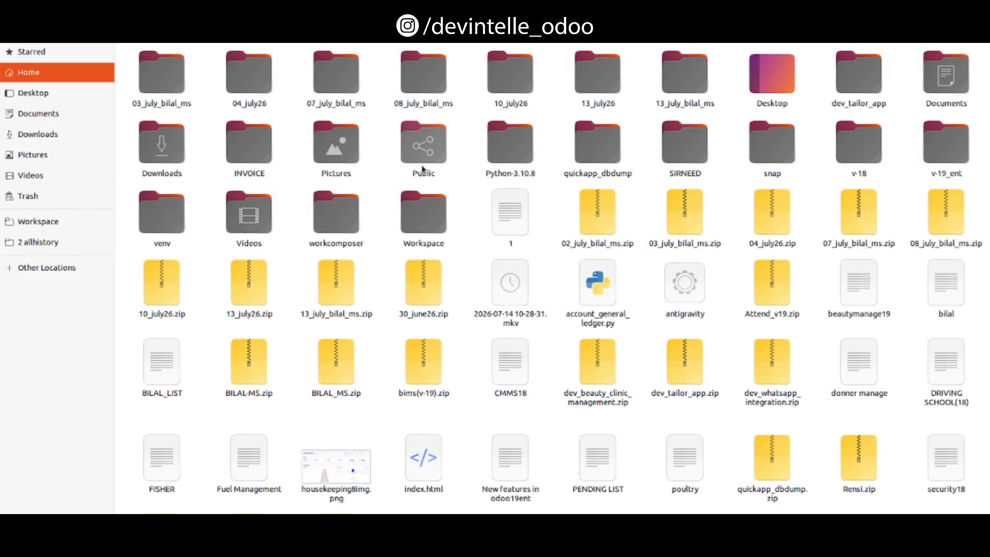
left_click(254, 145)
double_click(254, 145)
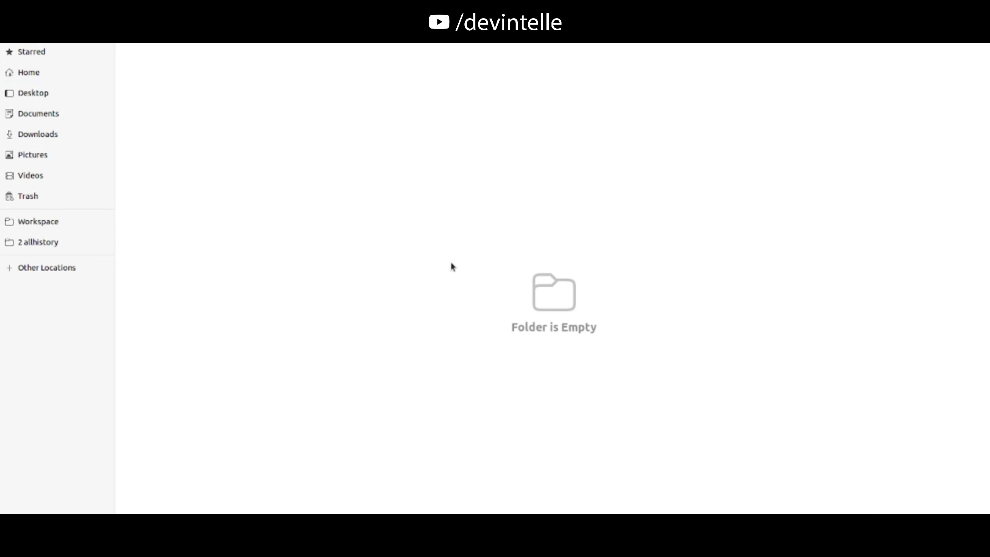
left_click(1, 58)
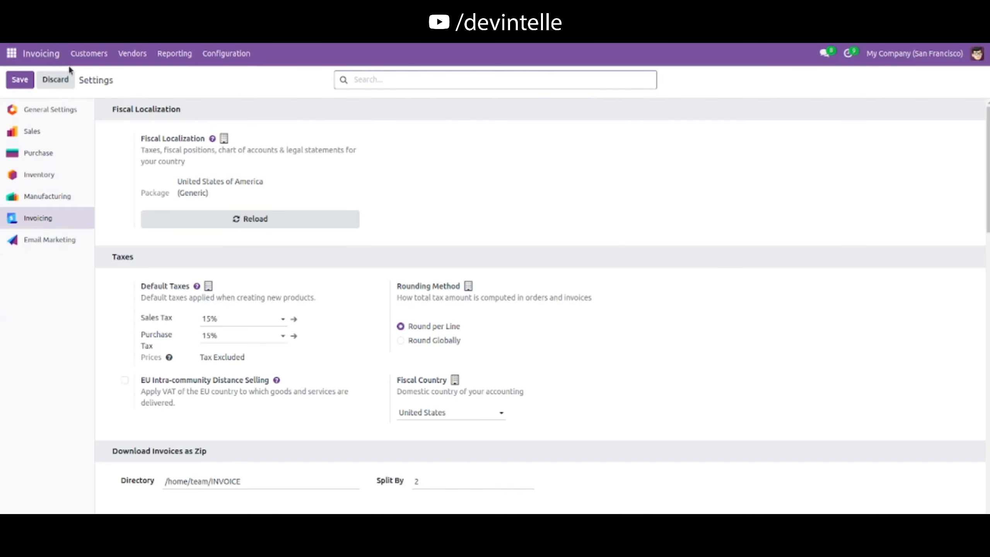
Step: Select invoices INV/2026/00005 and INV/2026/00002 and download their PDF reports as a zip file
left_click(90, 54)
left_click(100, 81)
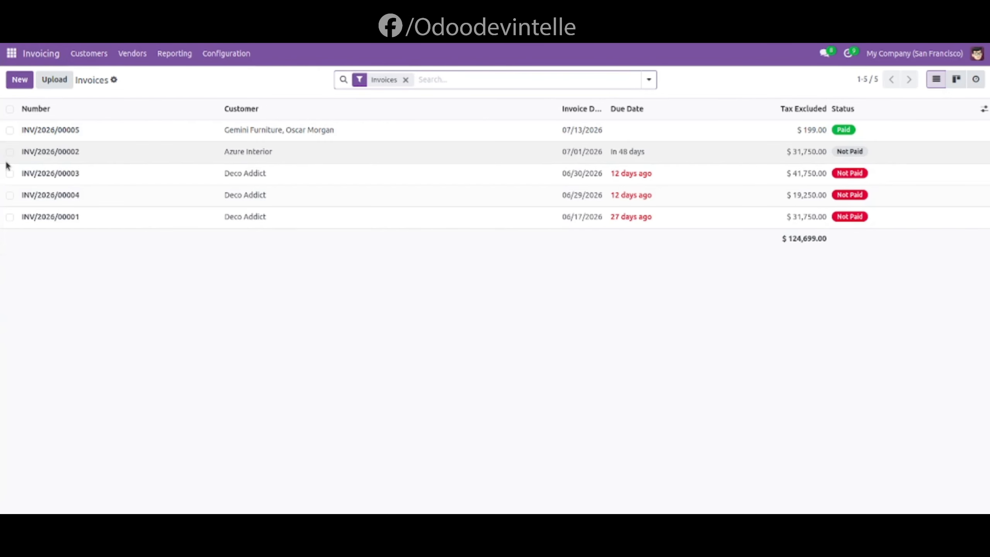
left_click(11, 130)
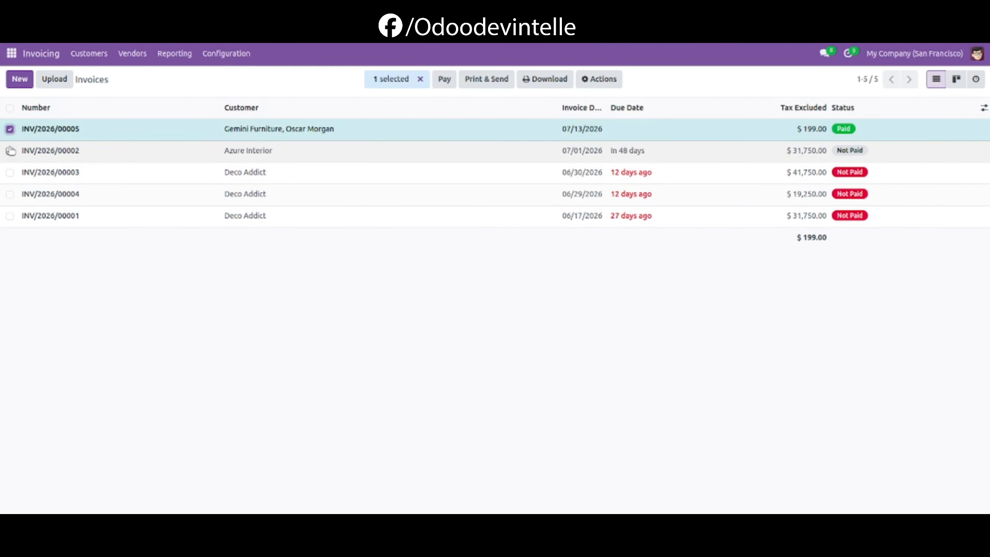
left_click(9, 151)
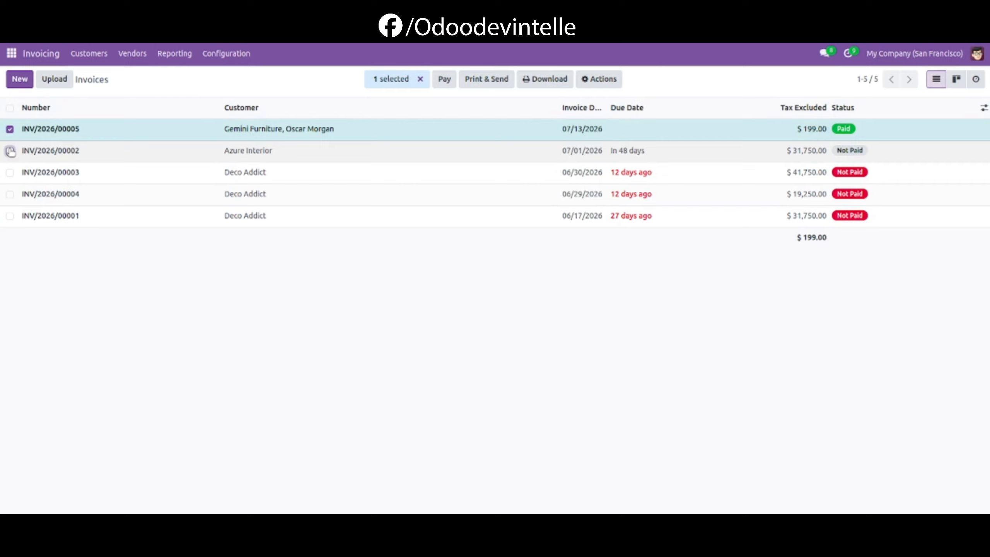
left_click(603, 81)
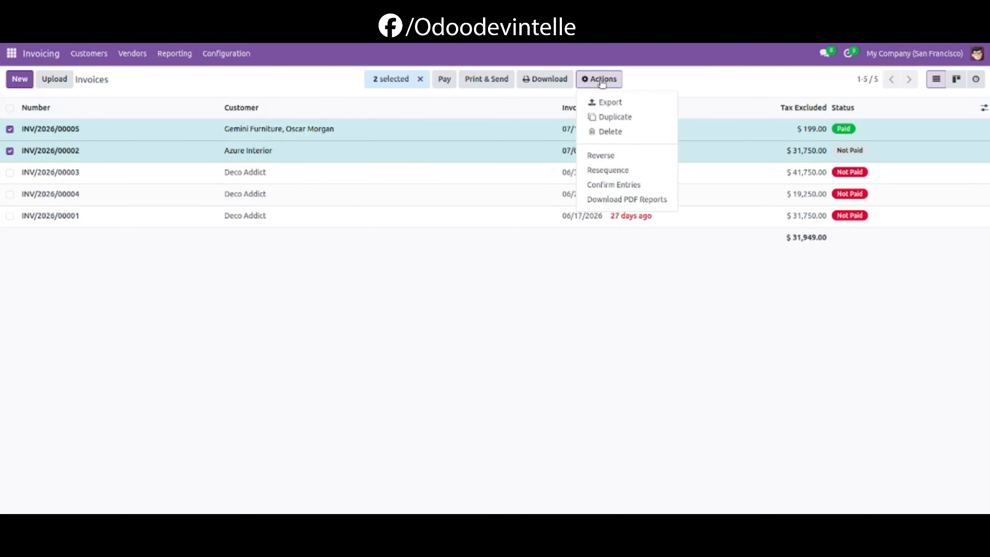
left_click(621, 206)
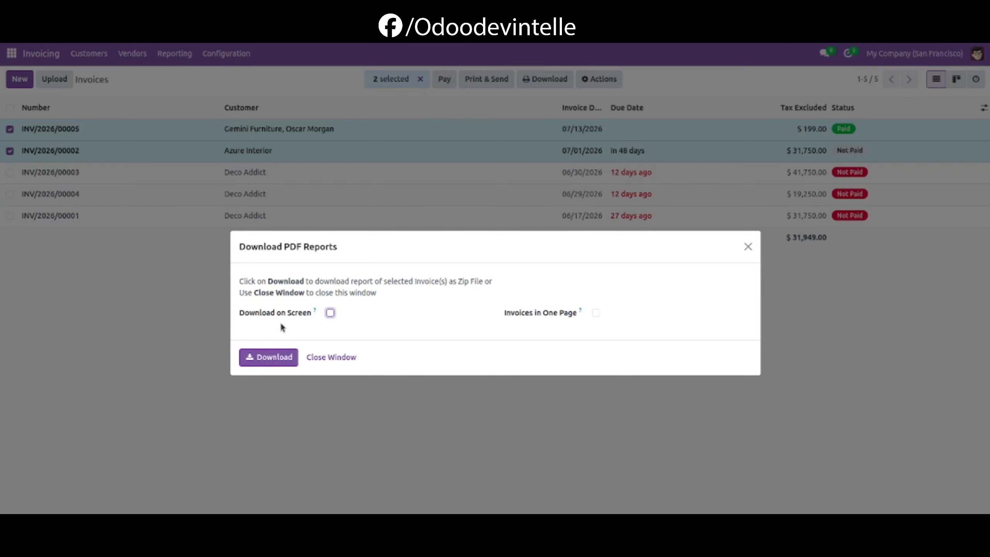
left_click(279, 361)
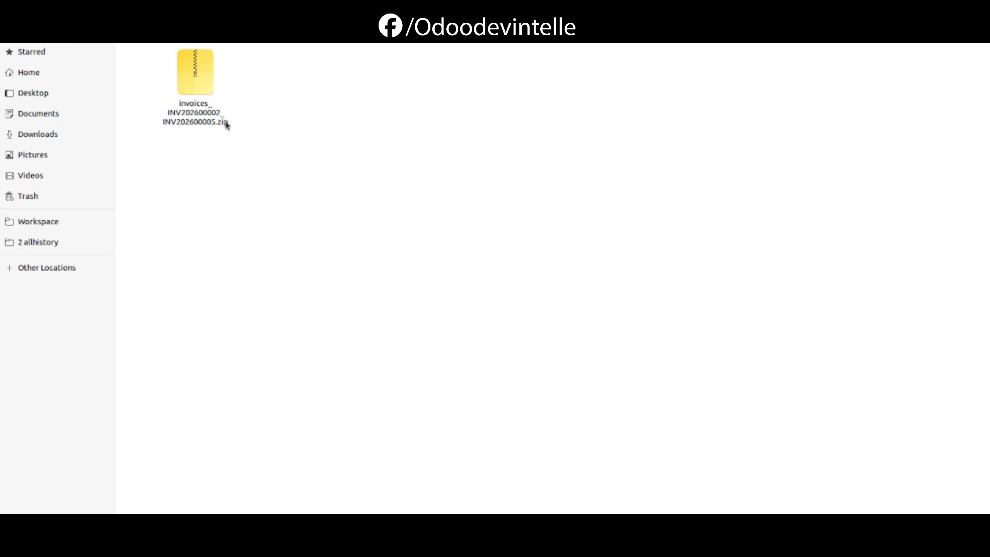
Step: Open the downloaded zip in the INVOICE folder and view the INV202600002 PDF
double_click(195, 79)
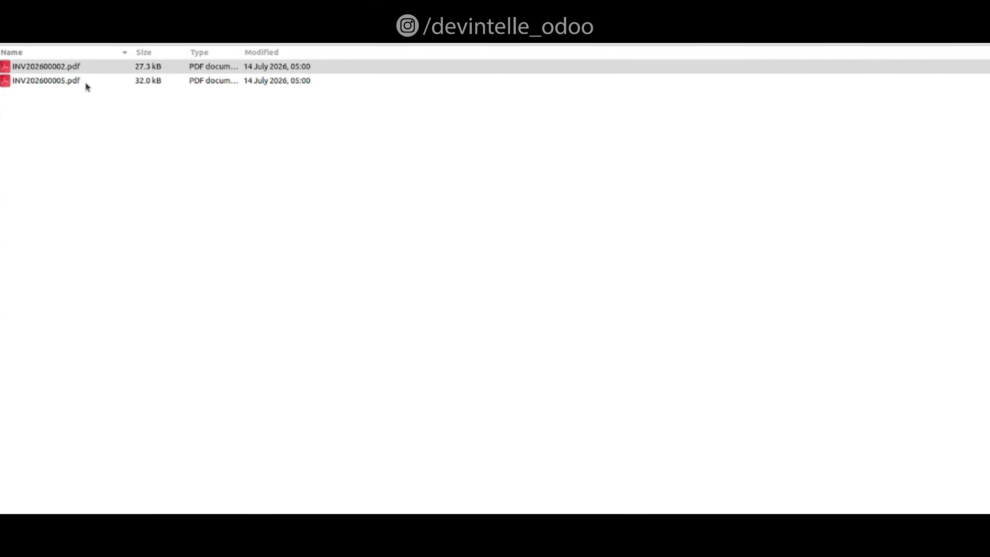
double_click(75, 70)
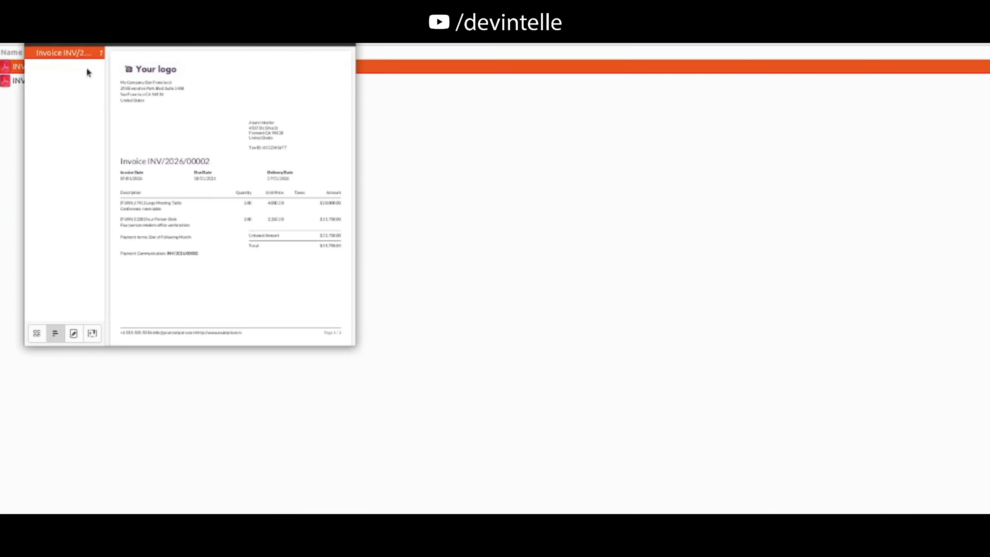
left_click(345, 52)
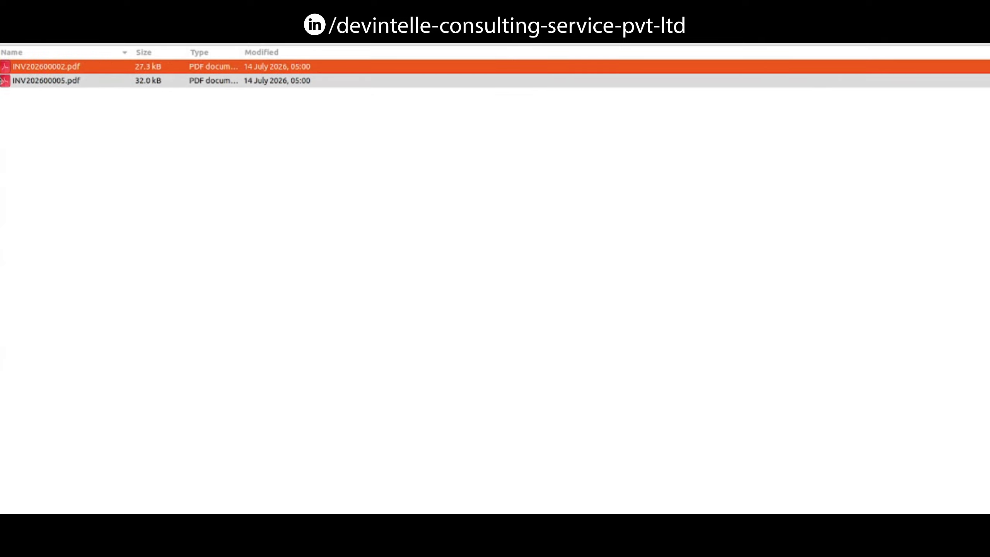
Step: Select the same two invoices again and try downloading their PDF reports with Download on Screen enabled
left_click(2, 58)
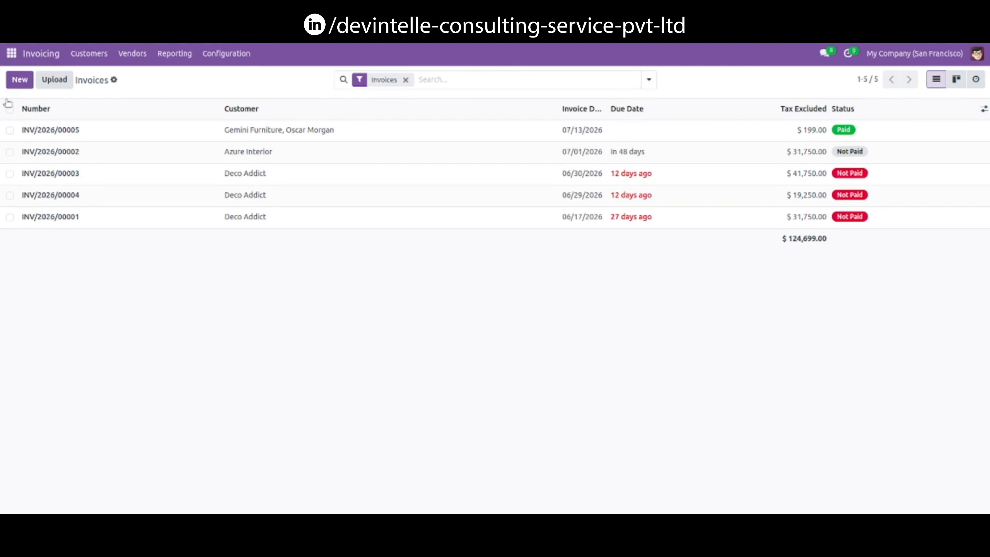
left_click(10, 130)
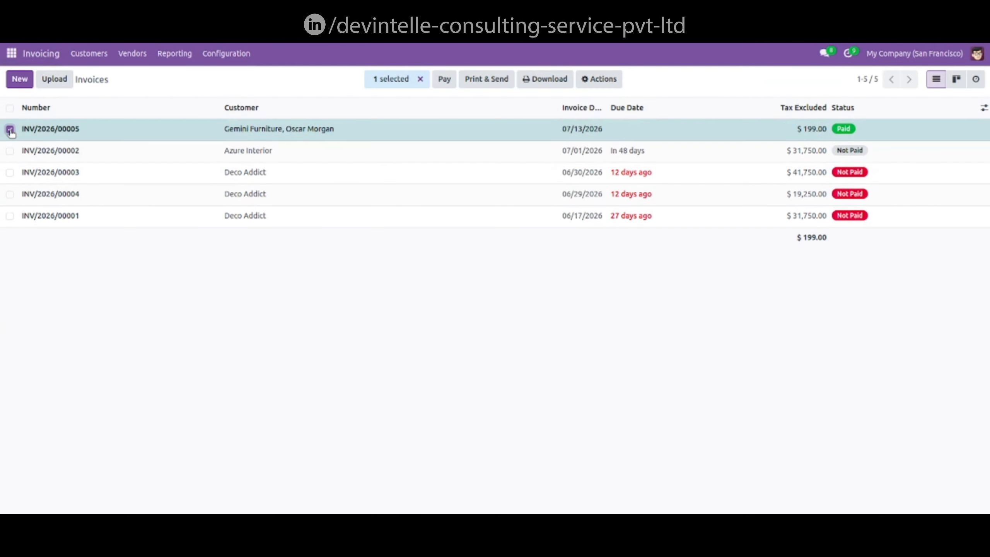
left_click(10, 152)
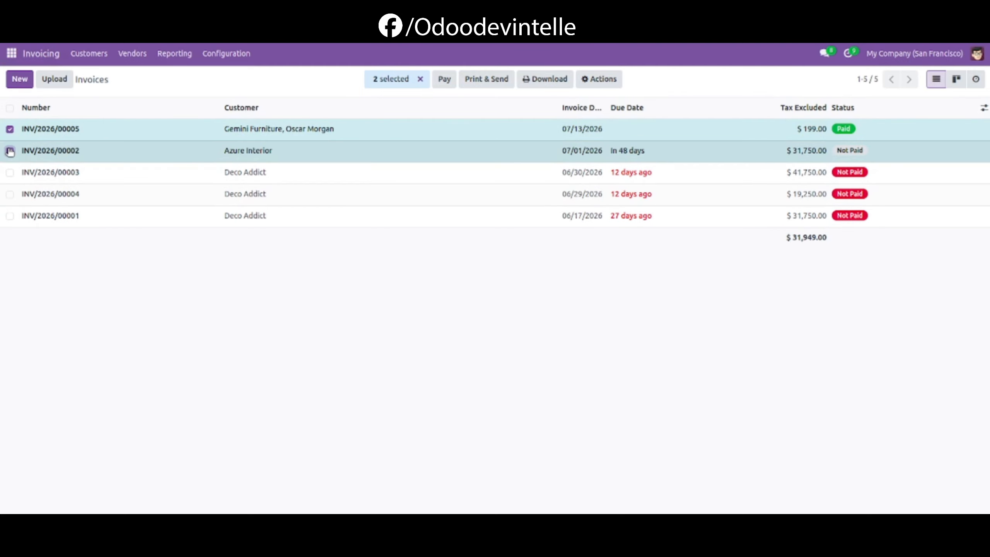
left_click(600, 80)
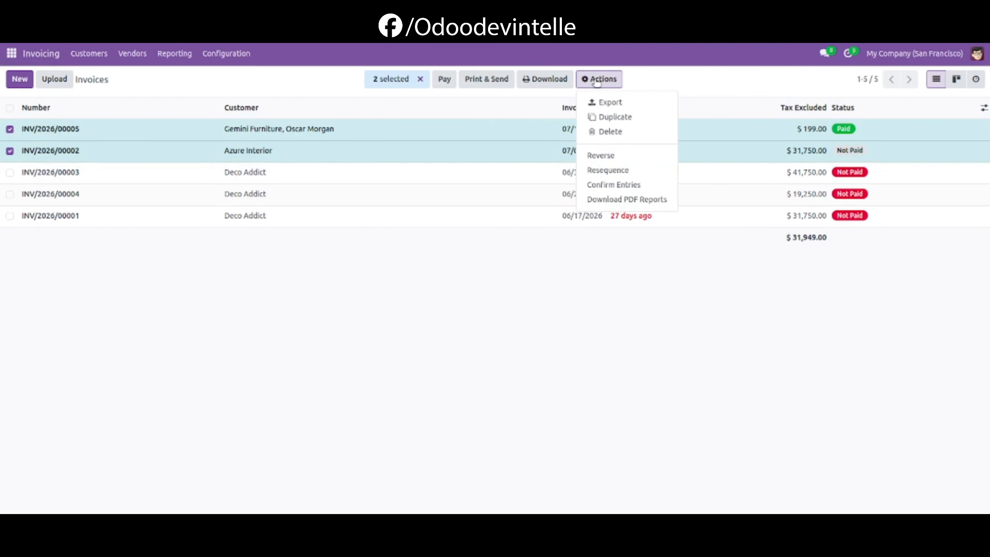
left_click(639, 198)
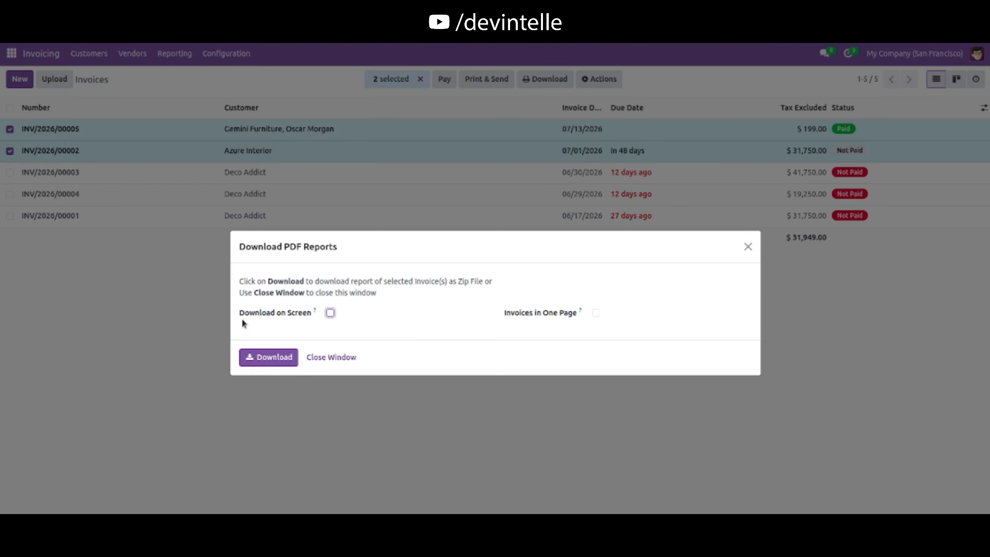
left_click(330, 313)
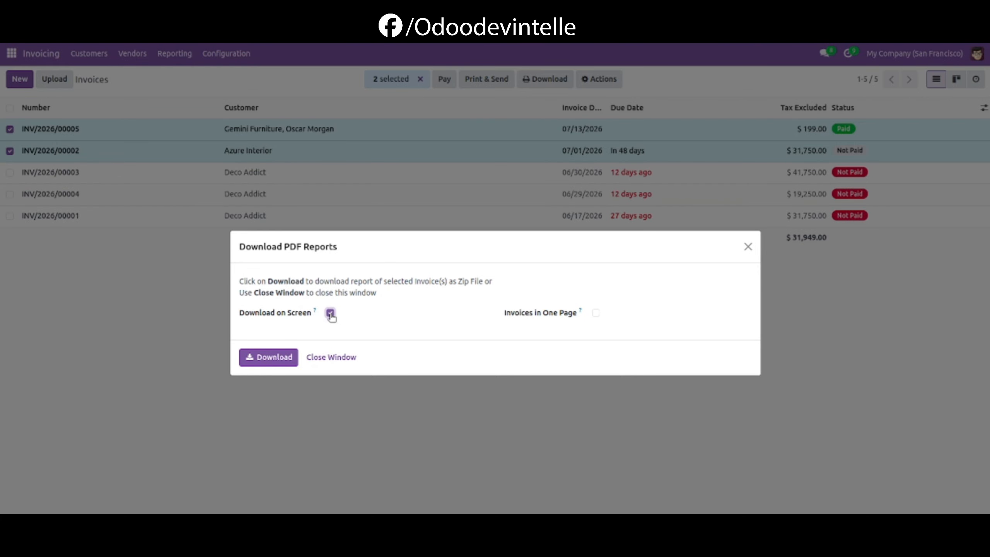
left_click(272, 360)
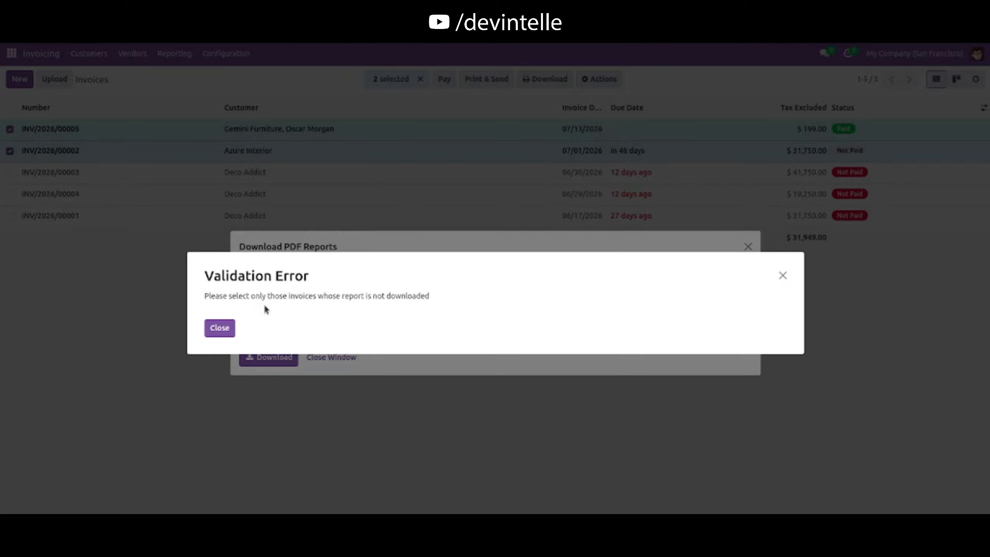
Step: Dismiss the validation error and close the Download PDF Reports dialog
left_click(219, 328)
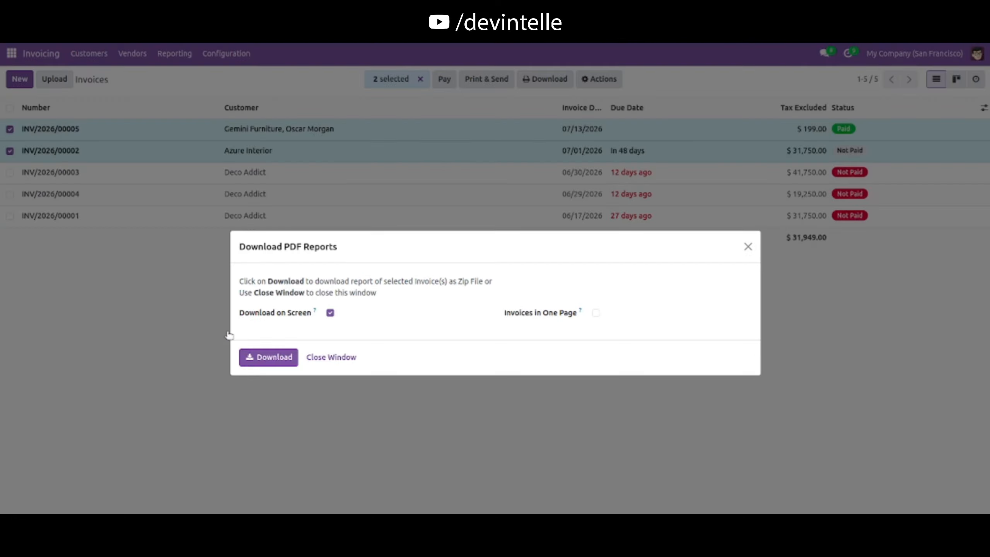
left_click(329, 358)
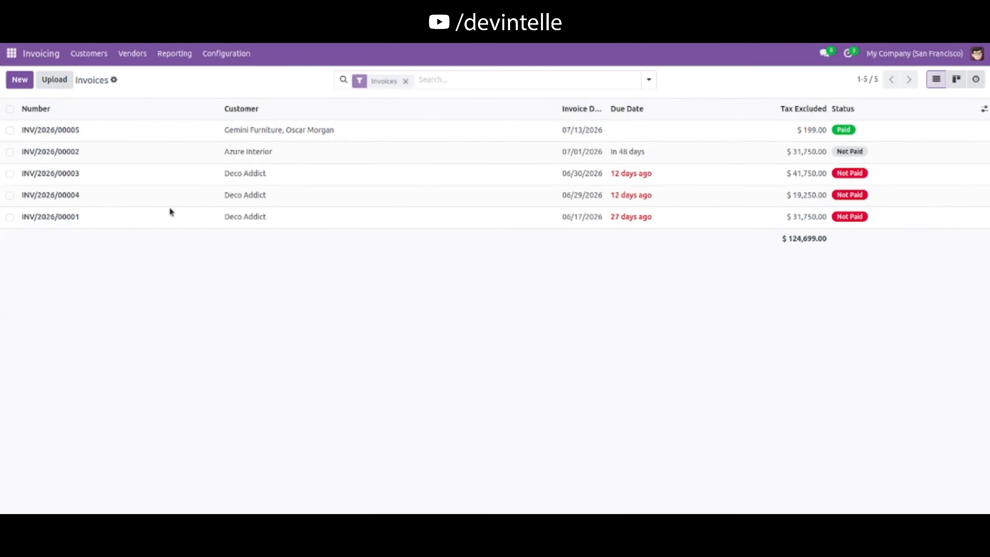
Step: Select invoices INV/2026/00003 and INV/2026/00004 and download their PDF reports with Download on Screen enabled
left_click(10, 174)
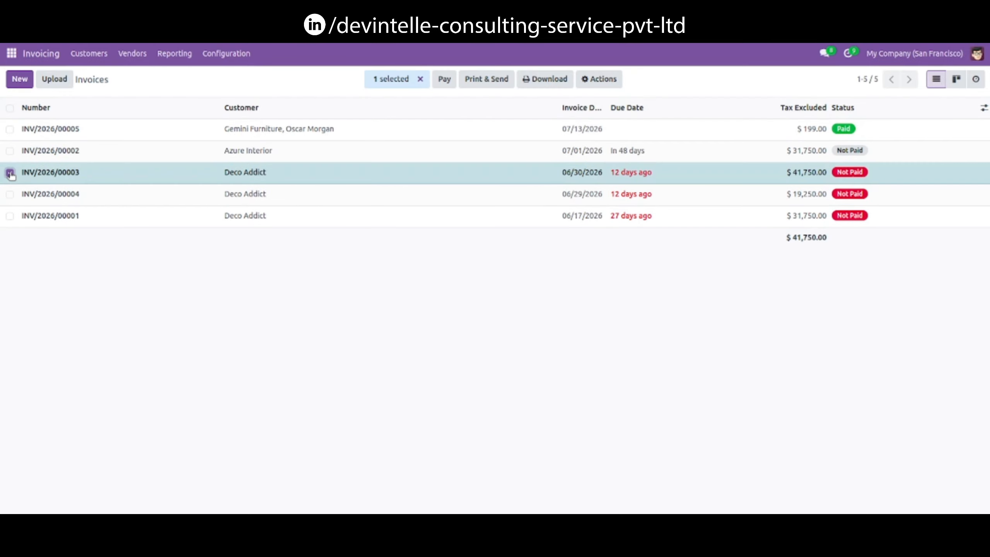
left_click(10, 195)
left_click(601, 79)
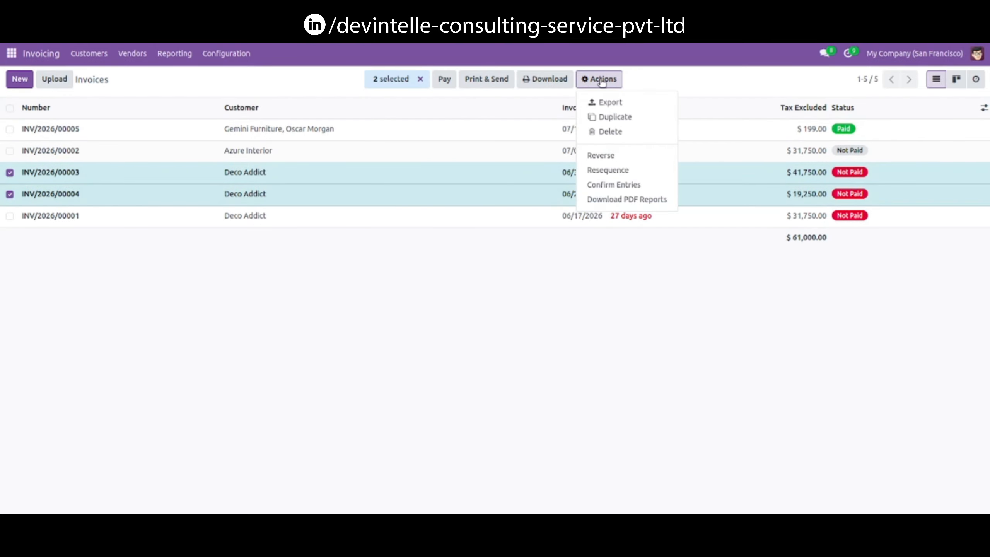
left_click(629, 199)
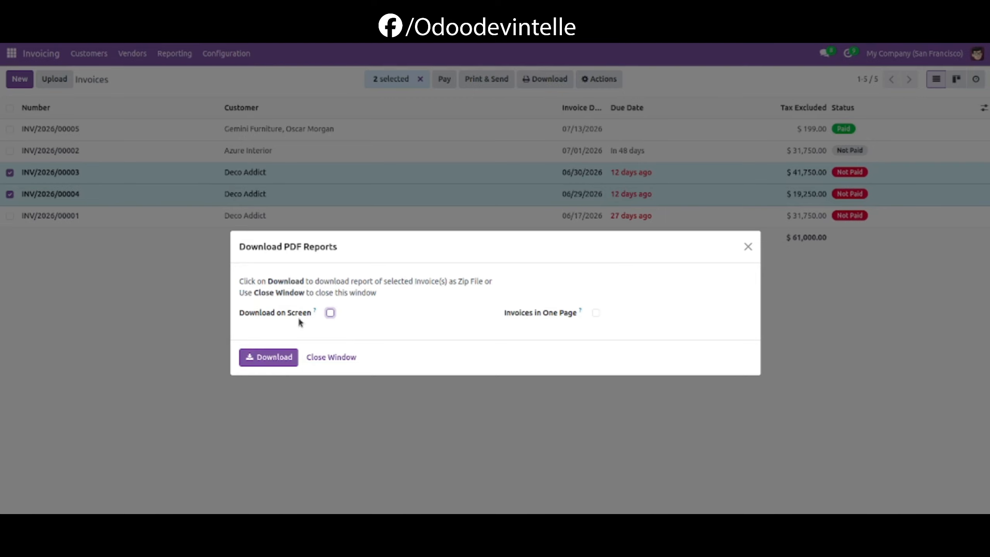
left_click(331, 314)
left_click(276, 356)
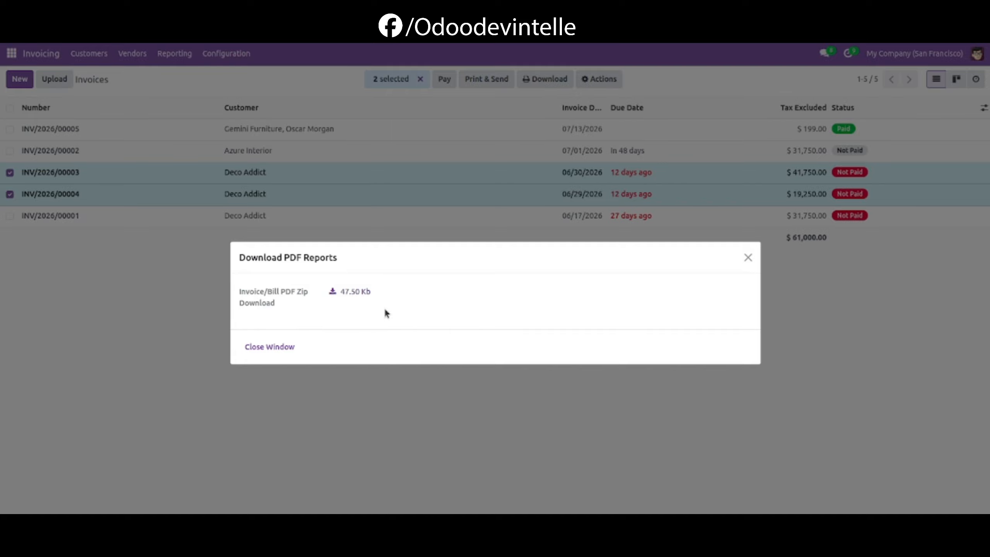
Step: Download the zip file from the dialog's download link and open the downloaded archive
left_click(357, 291)
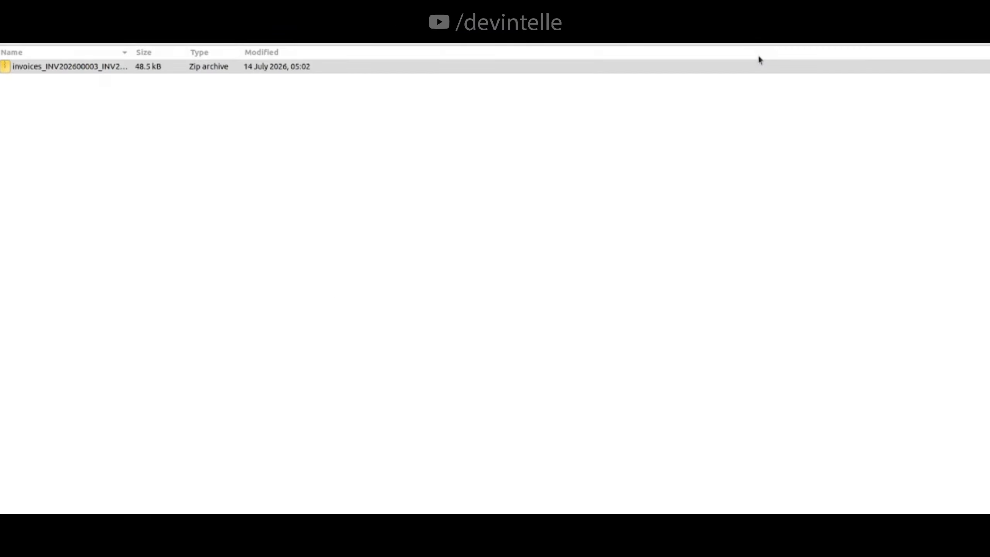
double_click(116, 67)
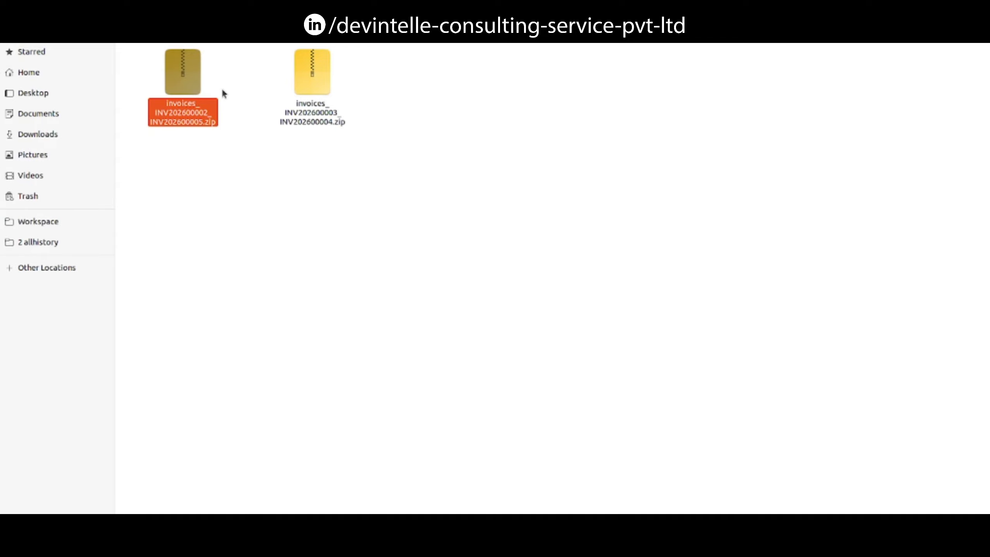
Step: Return to the browser from the INVOICE folder and close the Download PDF Reports dialog
left_click(273, 164)
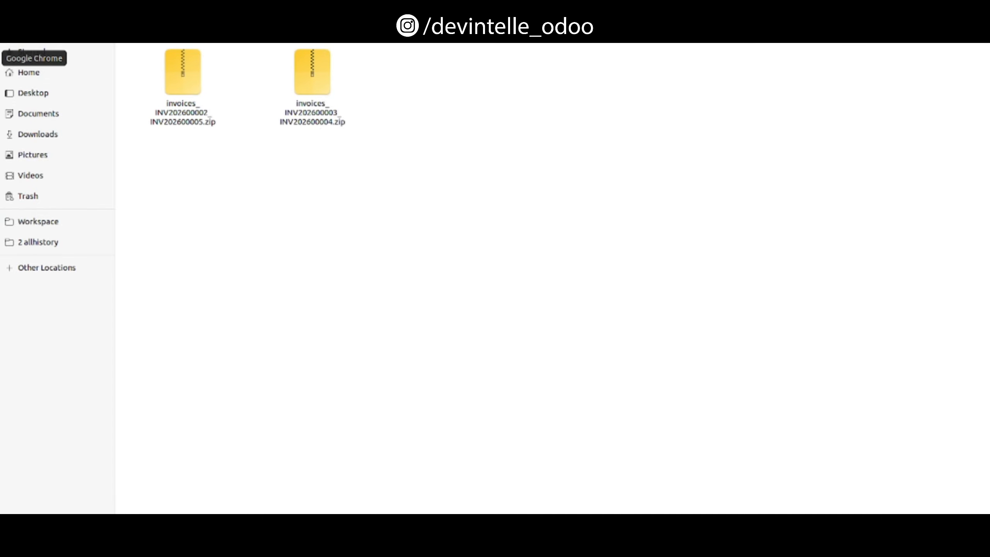
left_click(0, 58)
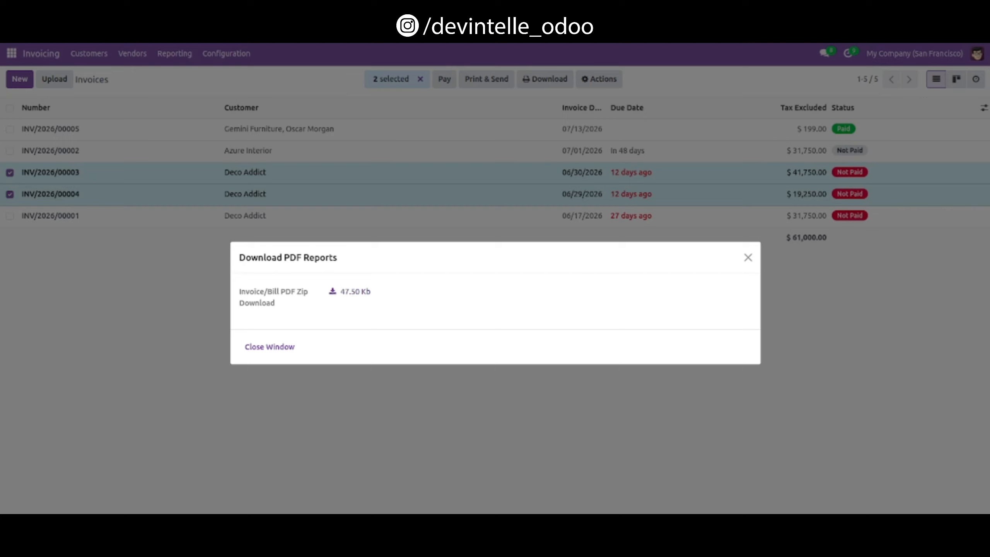
left_click(275, 345)
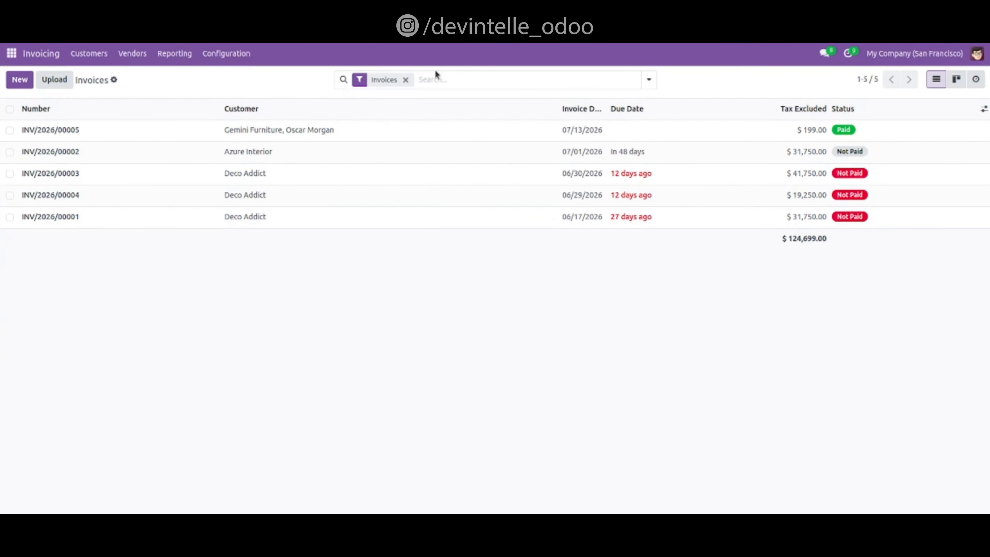
Step: Remove the Invoices filter and select INV/2026/00001 and credit note RINV/2026/00002
left_click(405, 80)
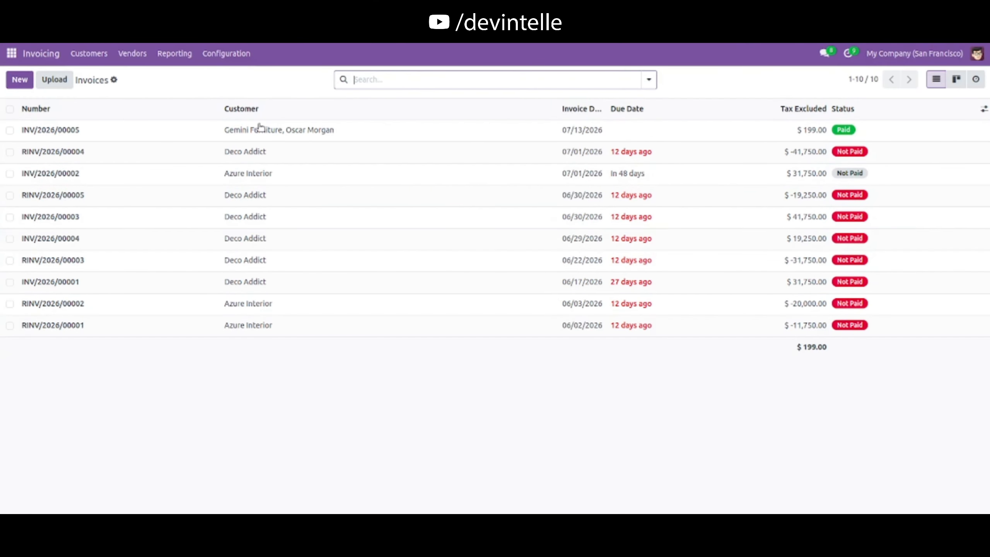
left_click(10, 281)
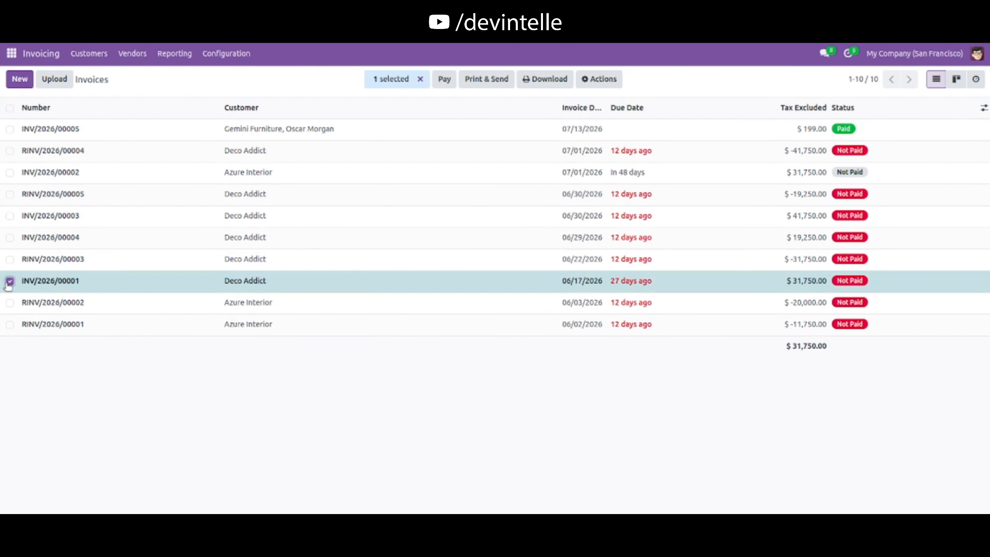
left_click(10, 303)
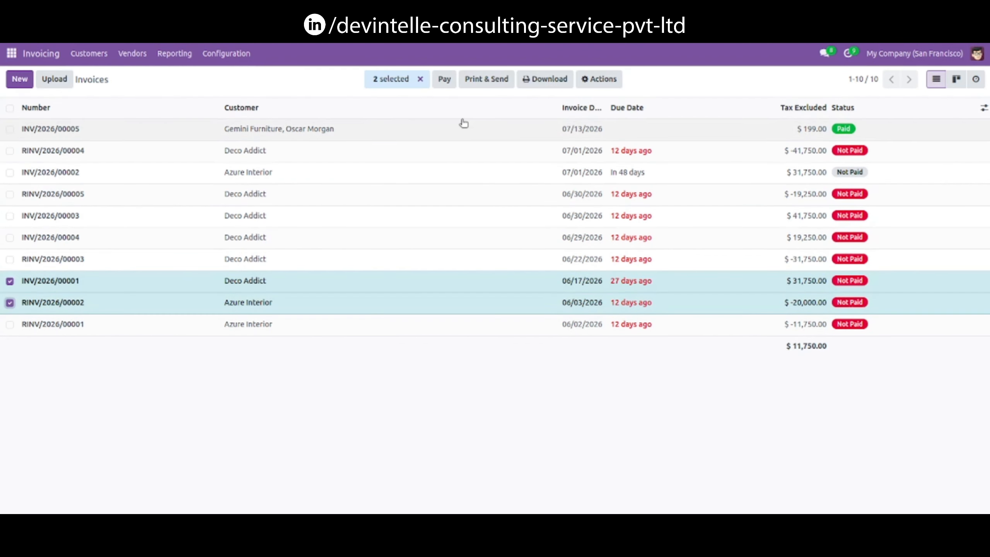
Step: Download their PDF reports with Invoices in One Page enabled, then open the resulting INV202600001_RINV202600002 zip
left_click(589, 79)
left_click(613, 199)
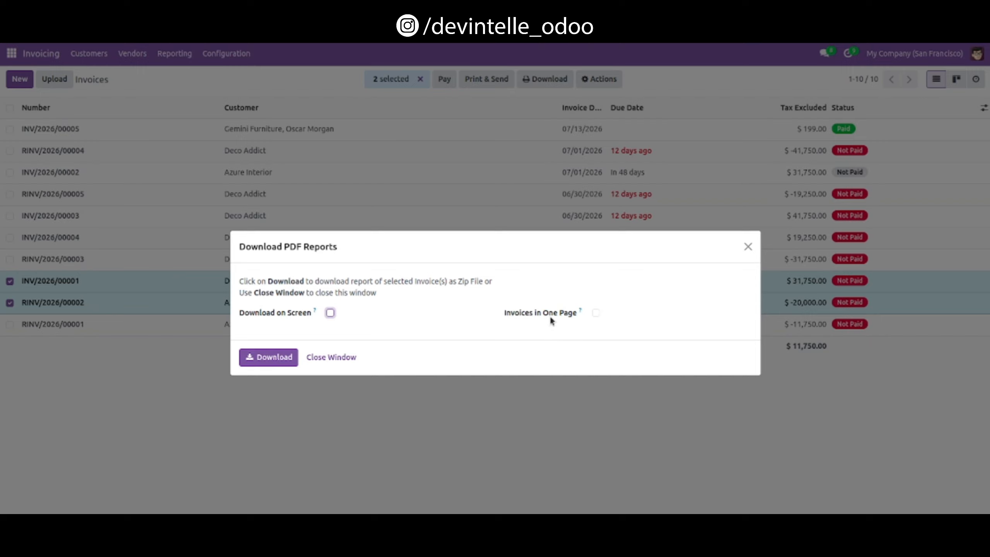
left_click(595, 313)
left_click(268, 361)
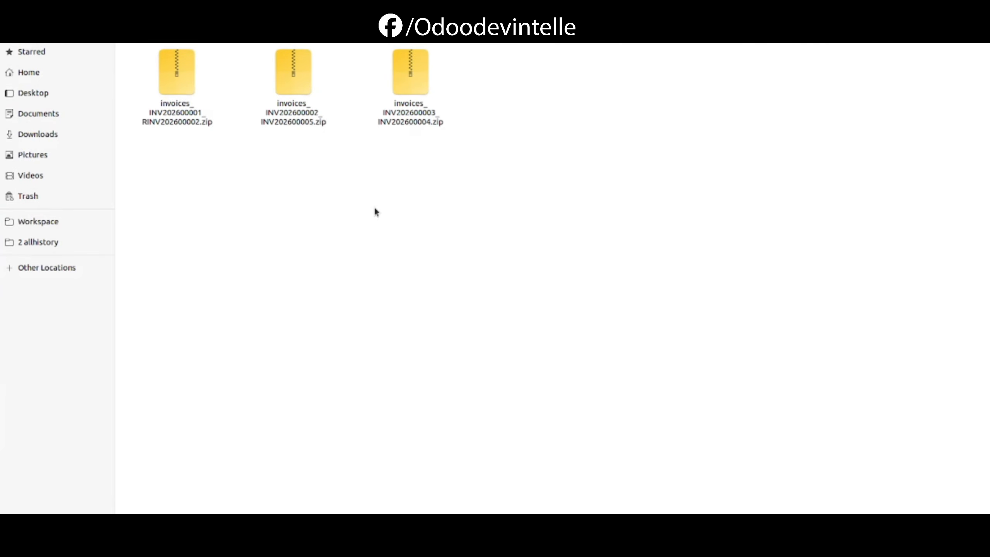
double_click(182, 80)
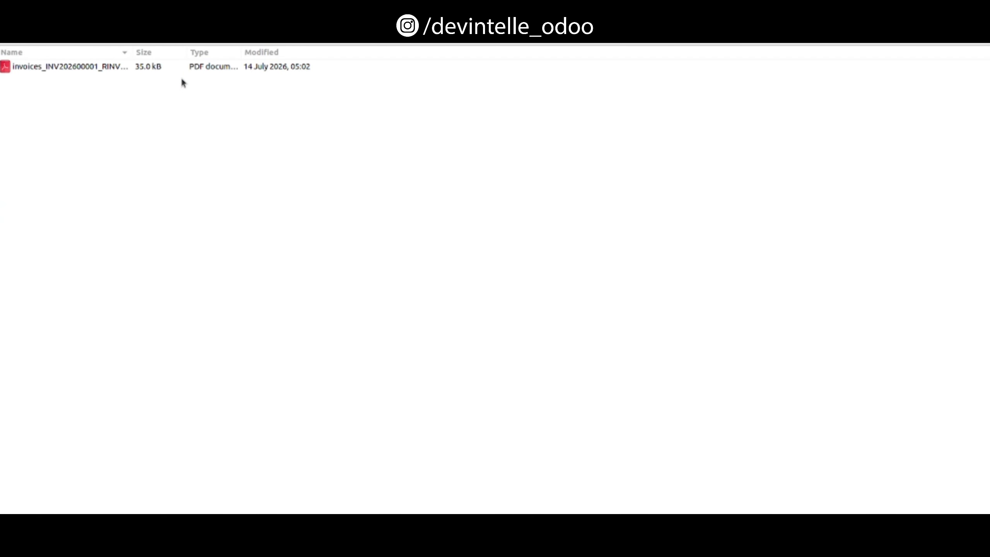